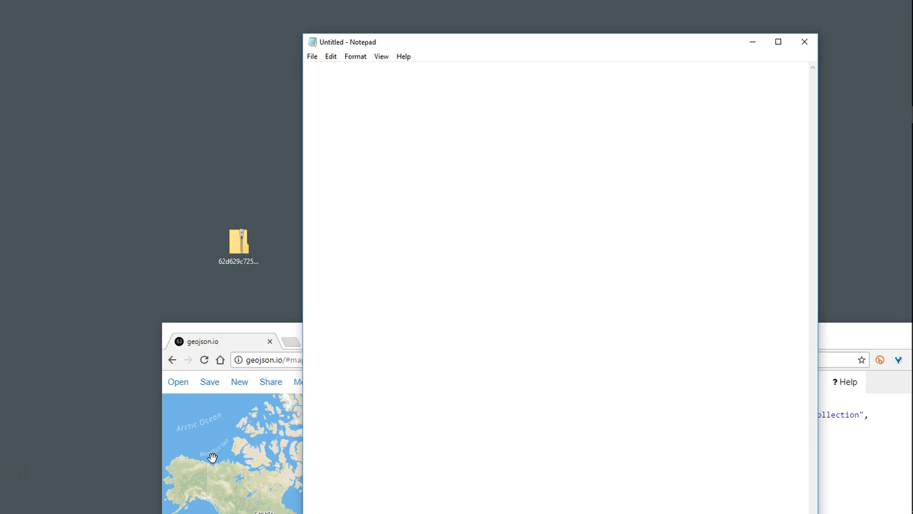
- Extract the downloaded zip archive to the desktop and place the extracted folder beneath the archive
{"action": "left_click_drag", "start_coordinate": [473, 44], "coordinate": [547, 77]}
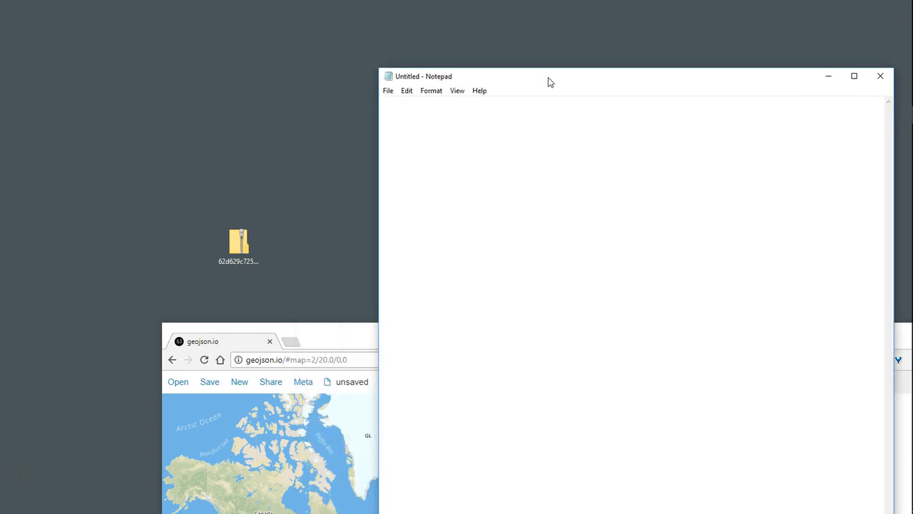
{"action": "left_click_drag", "start_coordinate": [239, 243], "coordinate": [149, 129]}
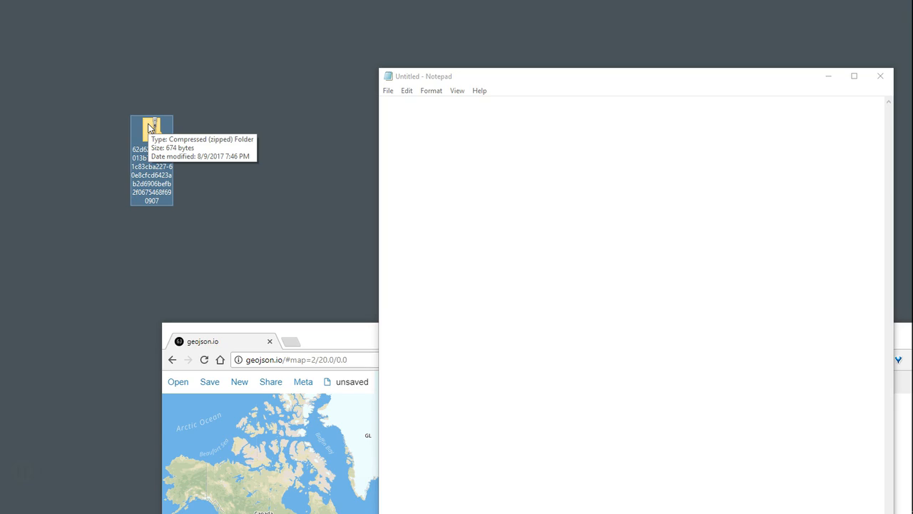
{"action": "right_click", "coordinate": [147, 130]}
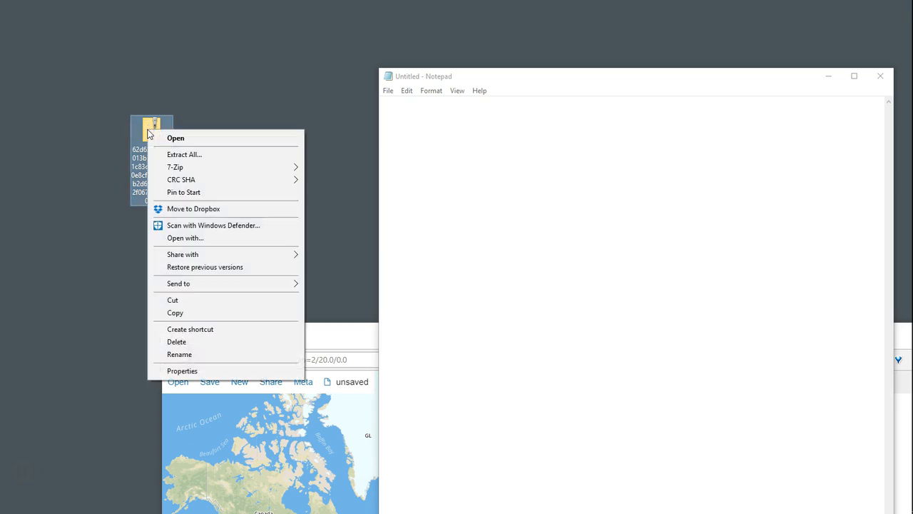
{"action": "left_click", "coordinate": [175, 154]}
{"action": "left_click", "coordinate": [559, 372]}
{"action": "left_click_drag", "start_coordinate": [22, 21], "coordinate": [146, 208]}
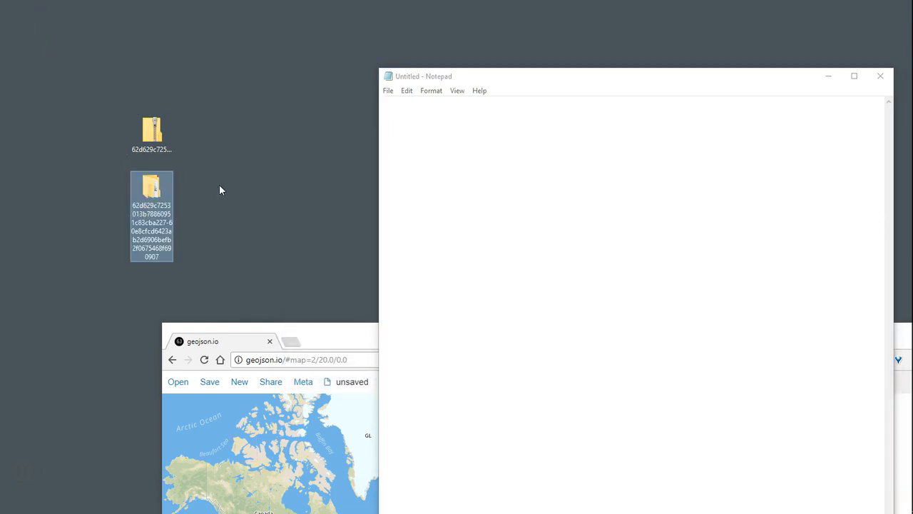
- Move the Statue_Liberty file out of the nested extracted folder onto the desktop and close the folder window
{"action": "double_click", "coordinate": [149, 188]}
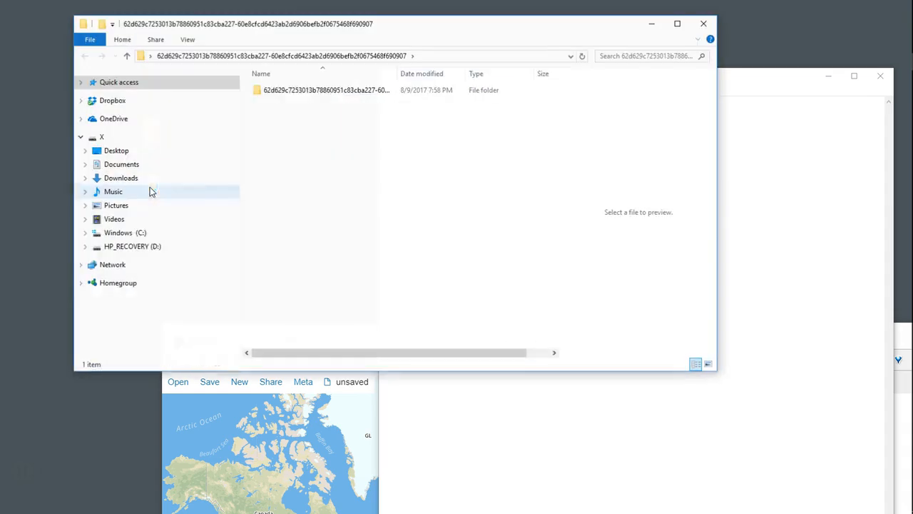
{"action": "double_click", "coordinate": [292, 94]}
{"action": "left_click_drag", "start_coordinate": [275, 95], "coordinate": [115, 430]}
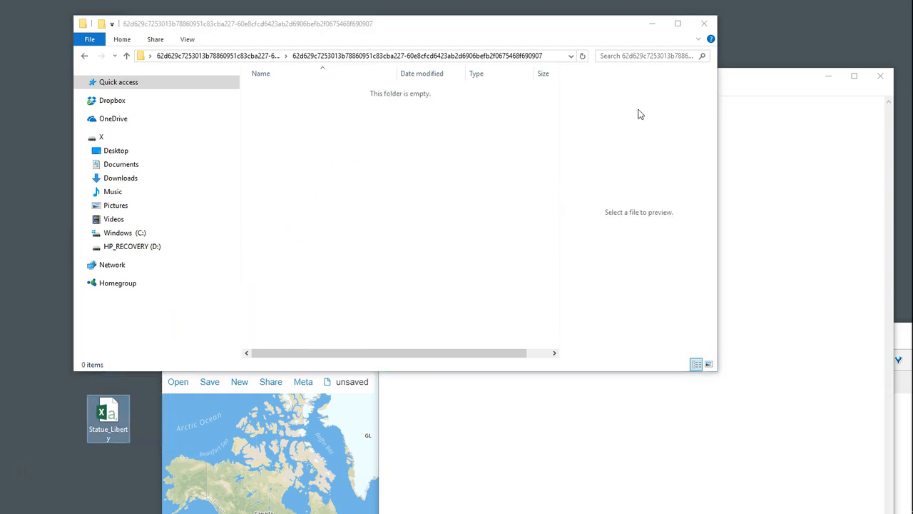
{"action": "left_click", "coordinate": [701, 25]}
- Delete the zip archive and the emptied extracted folder from the desktop
{"action": "left_click_drag", "start_coordinate": [204, 234], "coordinate": [144, 132]}
{"action": "right_click", "coordinate": [145, 132]}
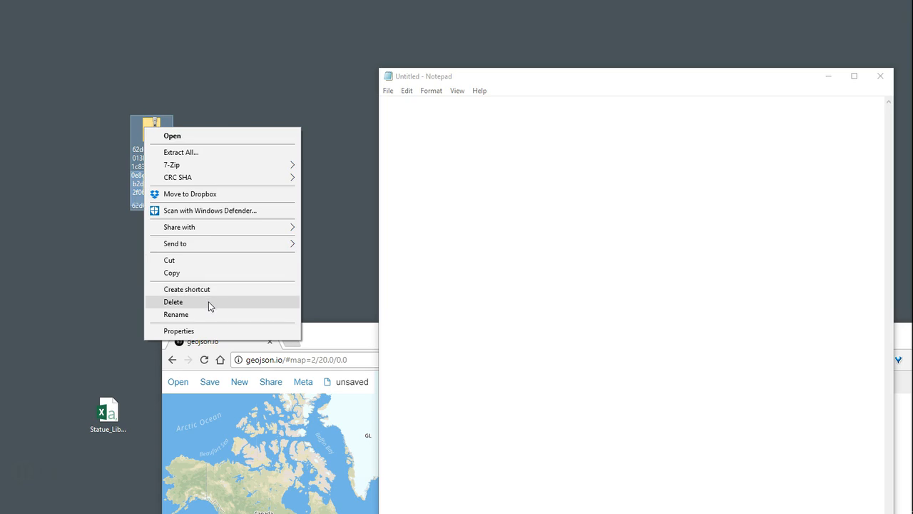
{"action": "left_click", "coordinate": [236, 303]}
{"action": "left_click", "coordinate": [501, 272]}
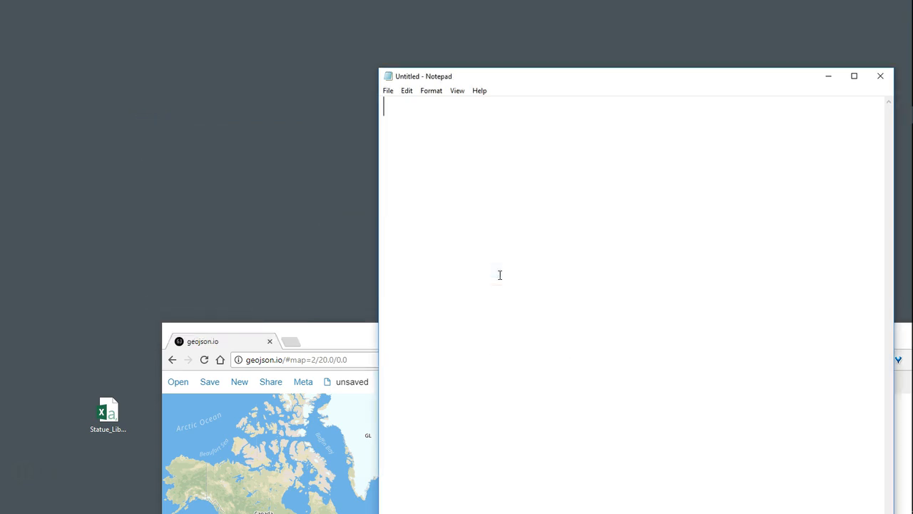
- Open the Statue_Liberty file from the desktop in Notepad and close the empty Untitled Notepad window
{"action": "left_click_drag", "start_coordinate": [108, 413], "coordinate": [157, 152]}
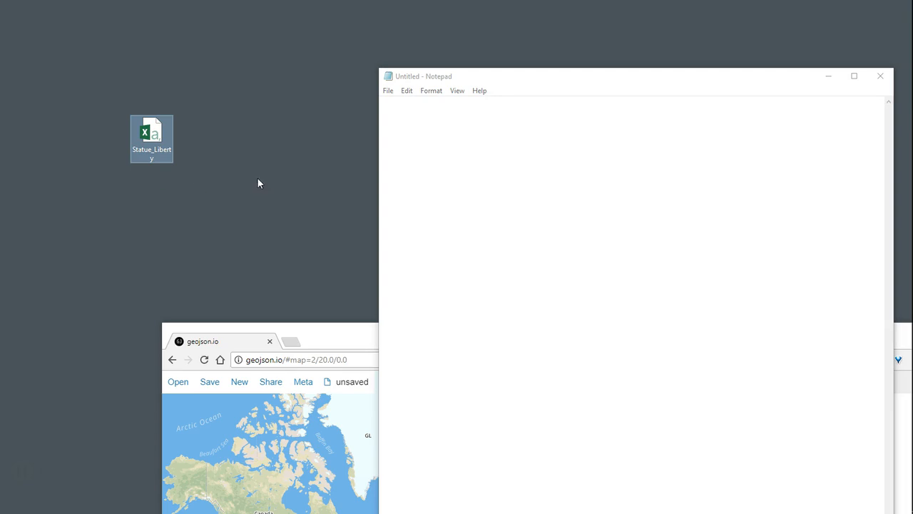
{"action": "right_click", "coordinate": [149, 130]}
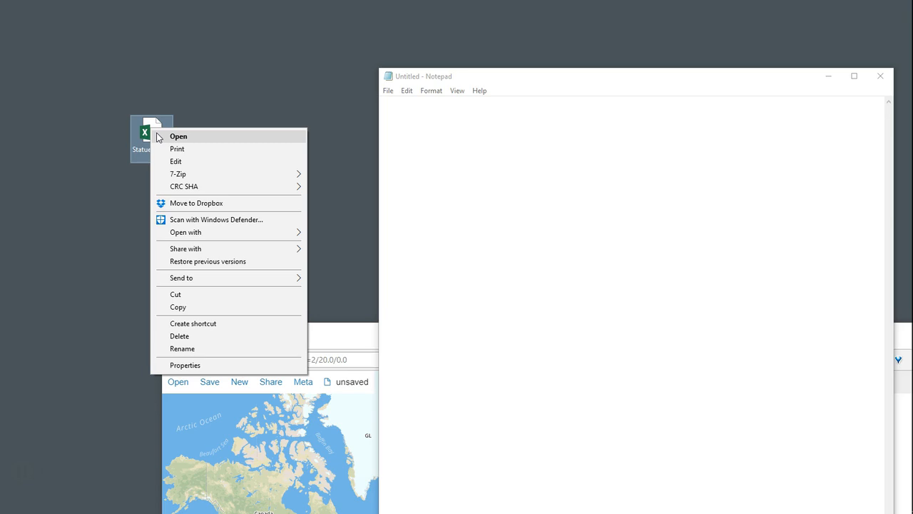
{"action": "mouse_move", "coordinate": [190, 236]}
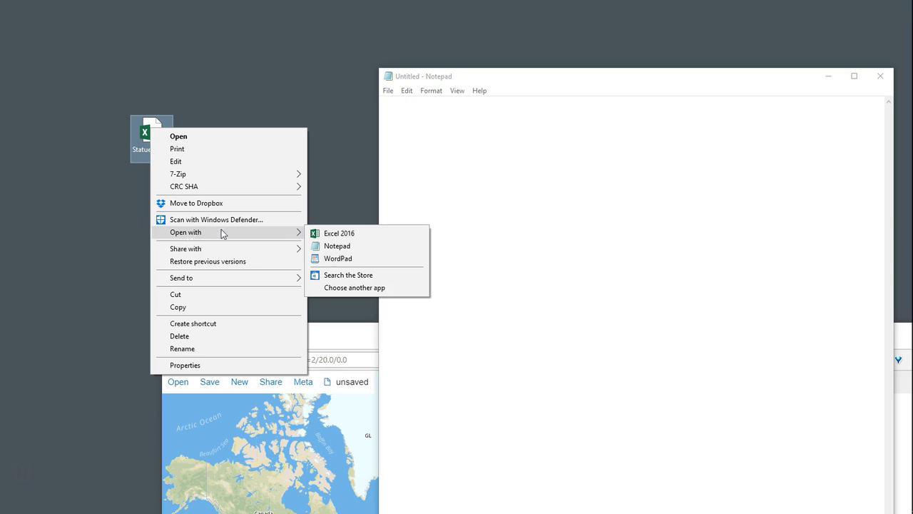
{"action": "left_click", "coordinate": [349, 247]}
{"action": "left_click_drag", "start_coordinate": [460, 50], "coordinate": [303, 56]}
{"action": "left_click", "coordinate": [863, 94]}
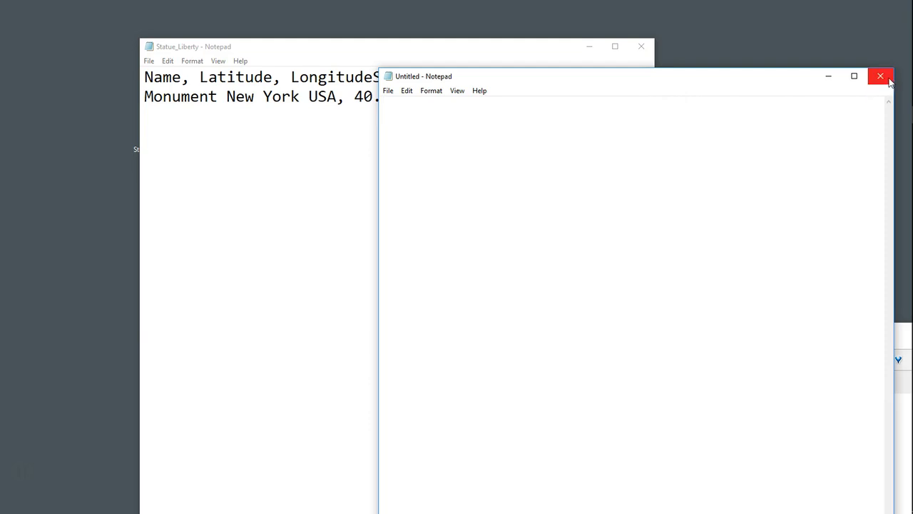
{"action": "left_click", "coordinate": [880, 76]}
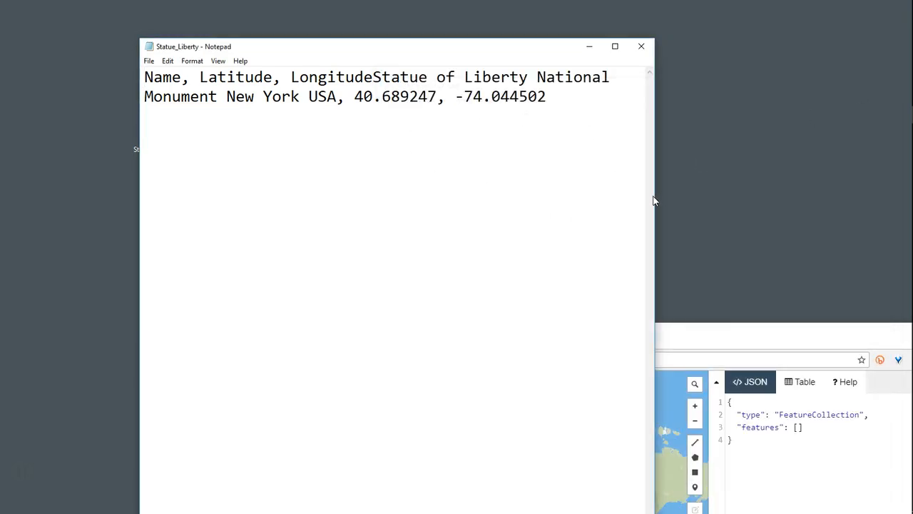
- Break the line after the Longitude header and widen the window so the data row fits on one line
{"action": "left_click_drag", "start_coordinate": [657, 197], "coordinate": [790, 199]}
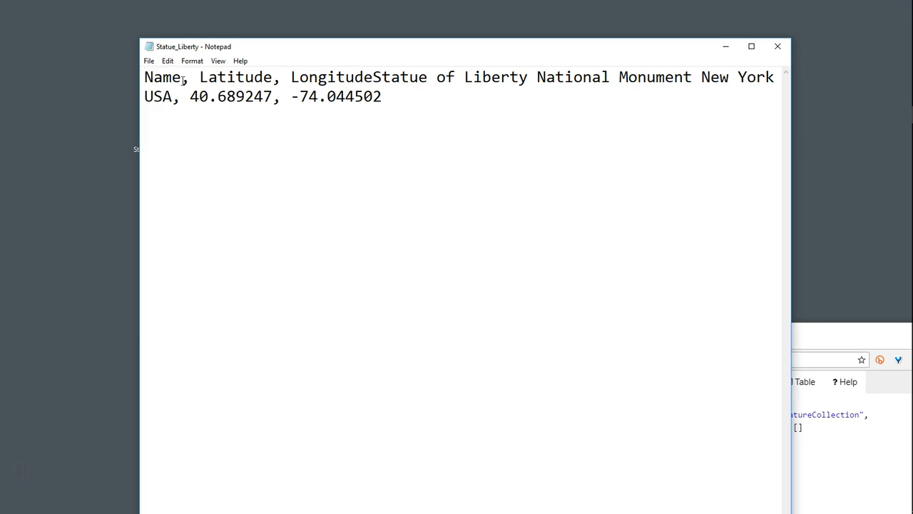
{"action": "left_click", "coordinate": [375, 80]}
{"action": "key", "text": "Return"}
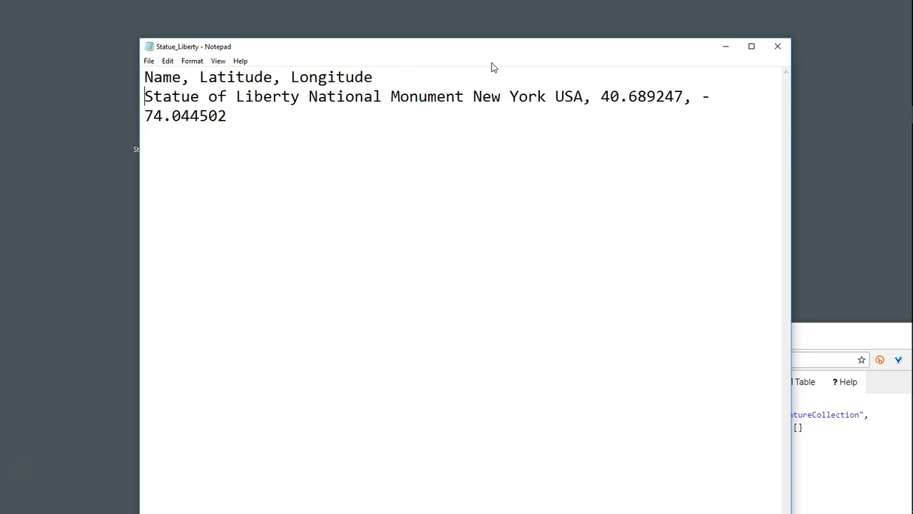
{"action": "left_click_drag", "start_coordinate": [447, 49], "coordinate": [395, 49]}
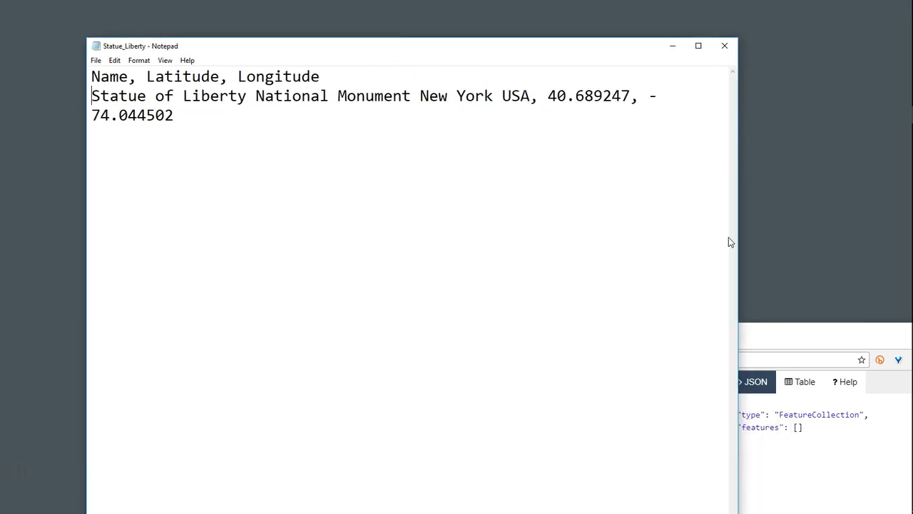
{"action": "left_click_drag", "start_coordinate": [735, 242], "coordinate": [871, 230]}
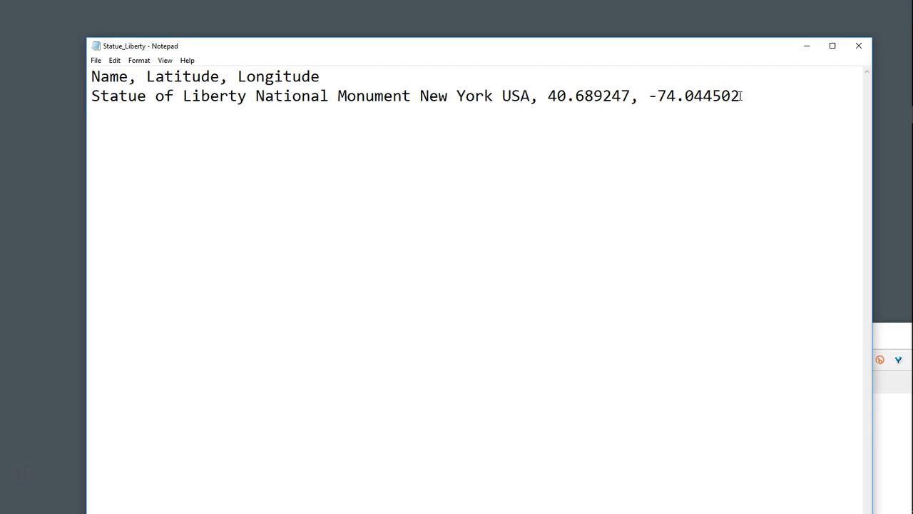
- Copy the Statue of Liberty data row and paste it five times on new lines to make six identical rows
{"action": "left_click_drag", "start_coordinate": [740, 95], "coordinate": [63, 114]}
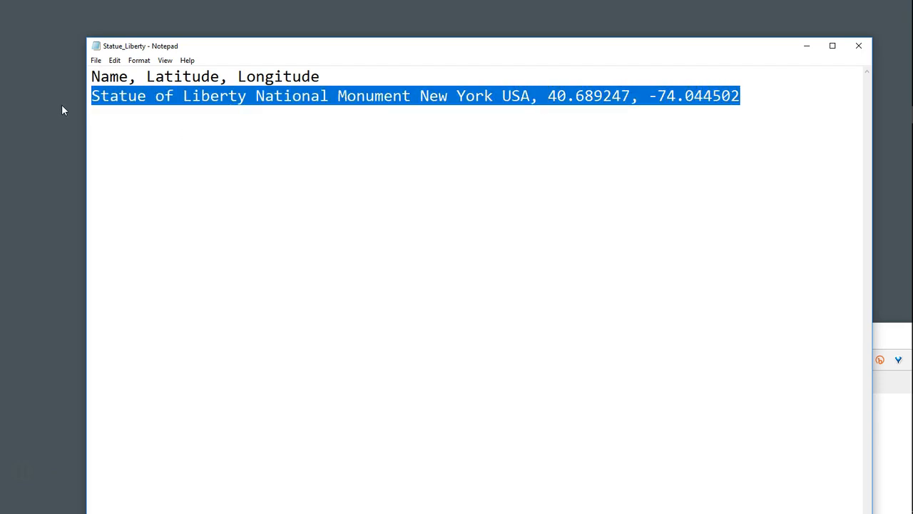
{"action": "left_click", "coordinate": [103, 114]}
{"action": "left_click_drag", "start_coordinate": [745, 96], "coordinate": [82, 107]}
{"action": "key", "text": "ctrl+c"}
{"action": "left_click", "coordinate": [104, 118]}
{"action": "left_click", "coordinate": [760, 98]}
{"action": "key", "text": "Return"}
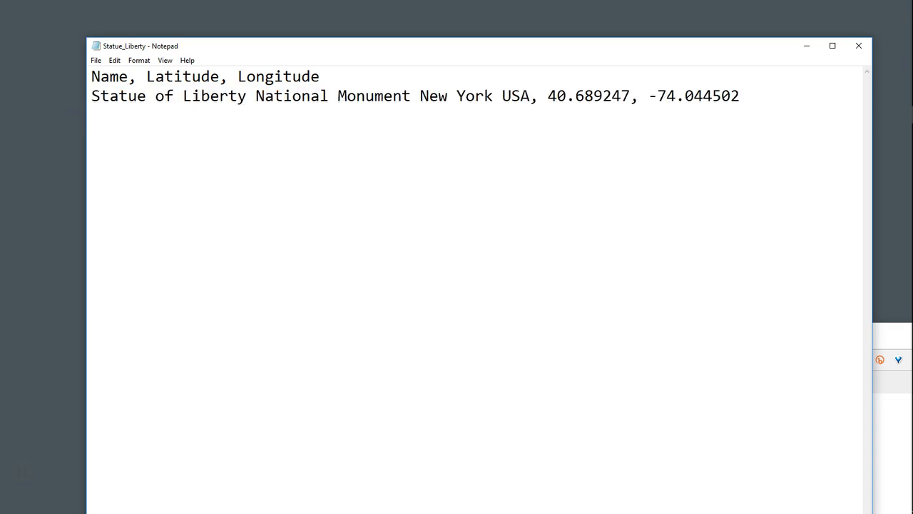
{"action": "key", "text": "ctrl+v"}
{"action": "key", "text": "ctrl+v"}
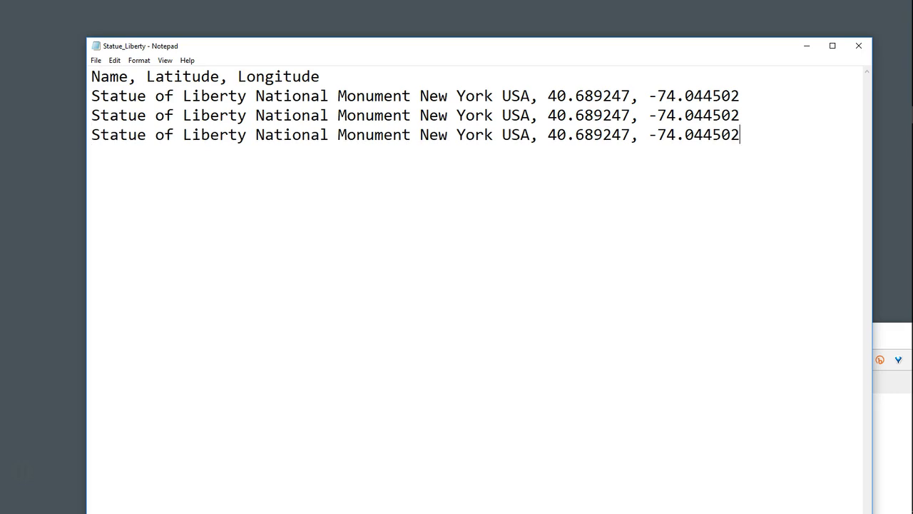
{"action": "key", "text": "ctrl+v"}
{"action": "key", "text": "Return"}
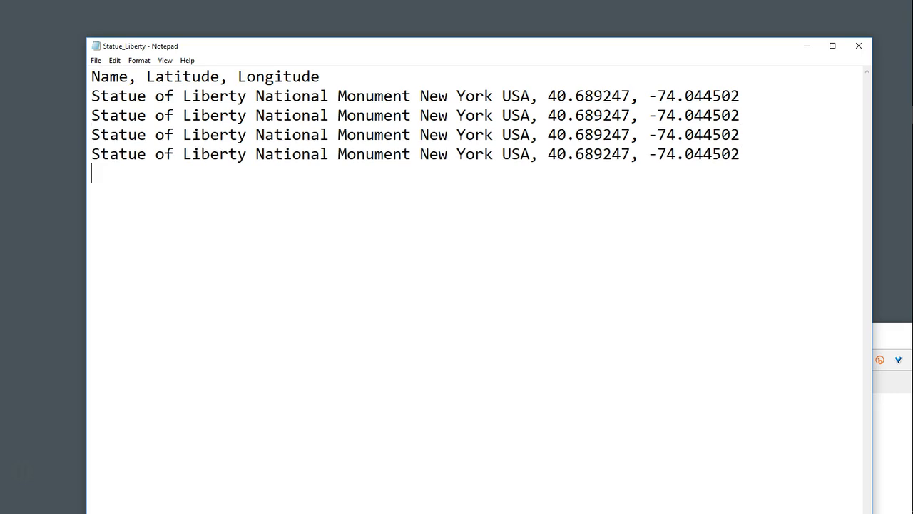
{"action": "key", "text": "ctrl+v"}
{"action": "key", "text": "Return"}
{"action": "key", "text": "ctrl+v"}
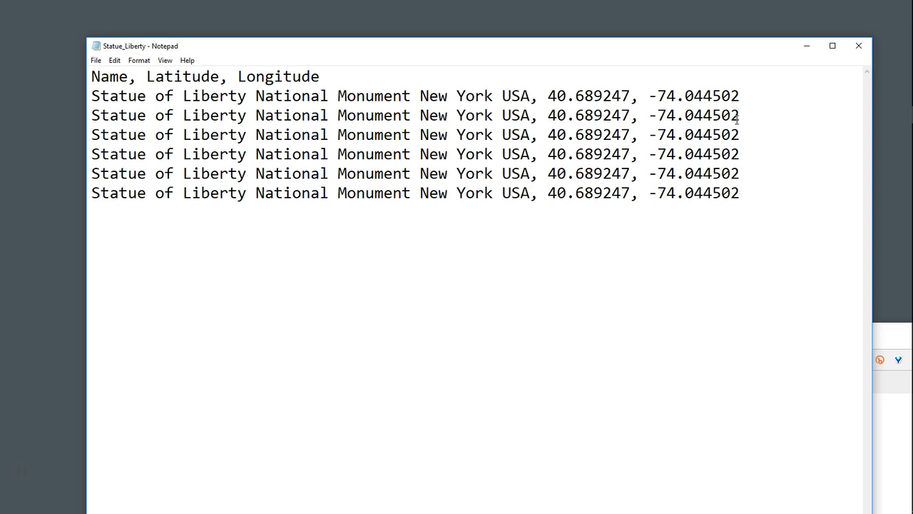
- Shorten the second data row's coordinates to 40.68924, -74.04450 and the third row's to 40.6892, -74.0445
{"action": "key", "text": "BackSpace"}
{"action": "left_click", "coordinate": [628, 115]}
{"action": "key", "text": "BackSpace"}
{"action": "left_click", "coordinate": [737, 134]}
{"action": "key", "text": "BackSpace"}
{"action": "key", "text": "BackSpace"}
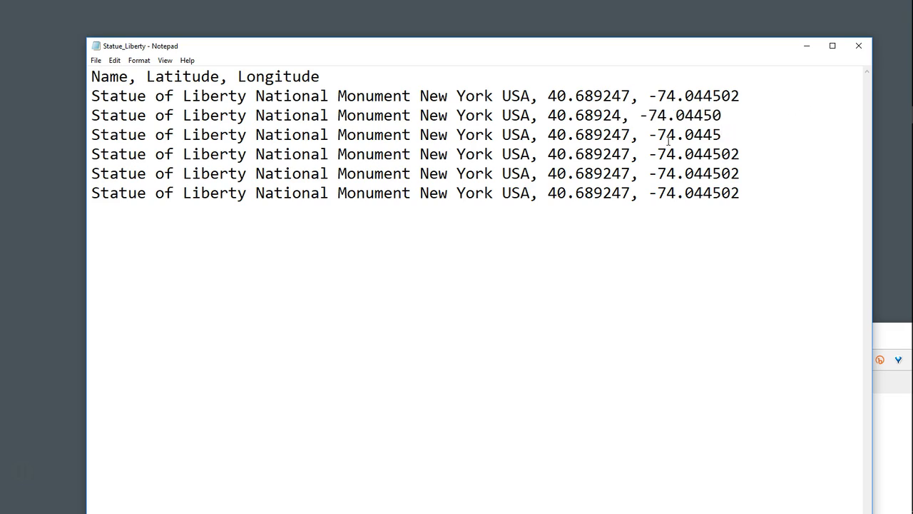
{"action": "left_click", "coordinate": [629, 134]}
{"action": "key", "text": "BackSpace"}
{"action": "key", "text": "BackSpace"}
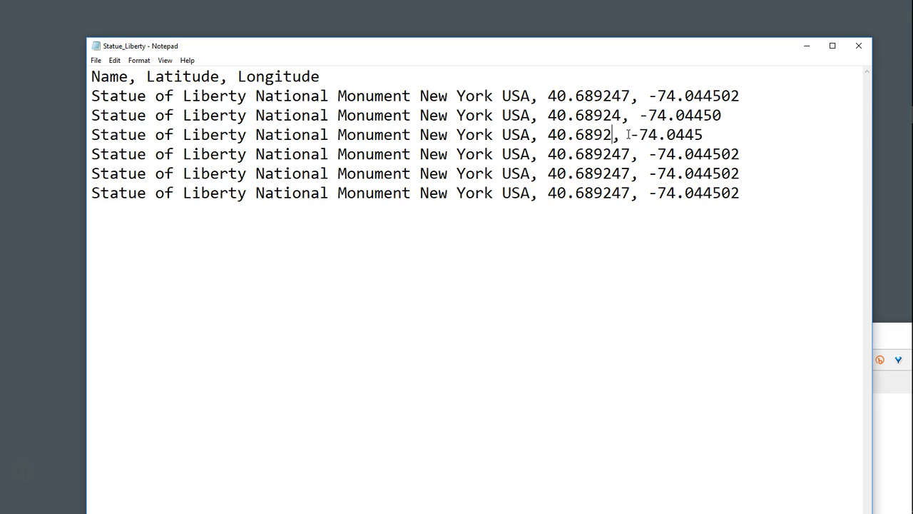
- Shorten the fourth data row's coordinates to three decimals: 40.689, -74.044
{"action": "left_click", "coordinate": [740, 153]}
{"action": "key", "text": "BackSpace"}
{"action": "key", "text": "BackSpace"}
{"action": "key", "text": "BackSpace"}
{"action": "left_click", "coordinate": [630, 153]}
{"action": "key", "text": "BackSpace"}
{"action": "key", "text": "BackSpace"}
{"action": "key", "text": "BackSpace"}
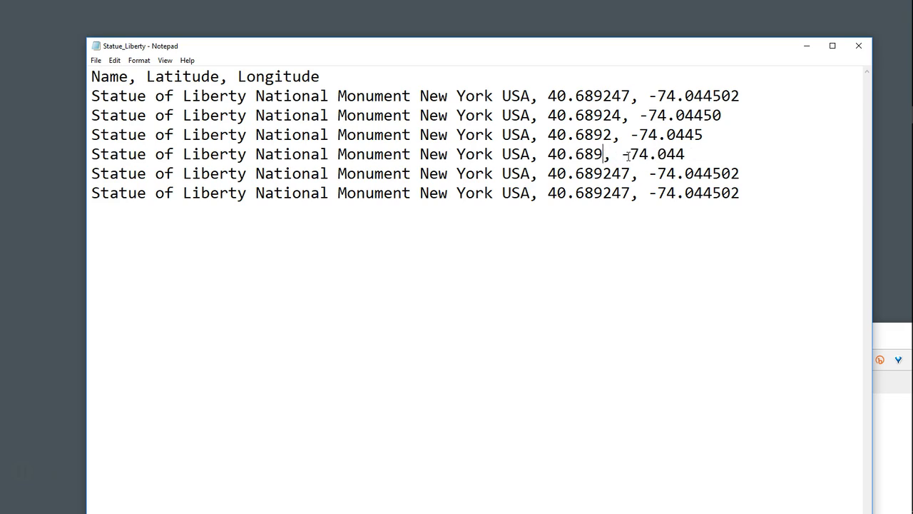
- Shorten the fifth data row's coordinates to two decimals: 40.68, -74.04
{"action": "left_click", "coordinate": [742, 173]}
{"action": "key", "text": "BackSpace"}
{"action": "key", "text": "BackSpace"}
{"action": "key", "text": "BackSpace"}
{"action": "key", "text": "BackSpace"}
{"action": "key", "text": "BackSpace"}
{"action": "key", "text": "BackSpace"}
{"action": "key", "text": "BackSpace"}
{"action": "key", "text": "BackSpace"}
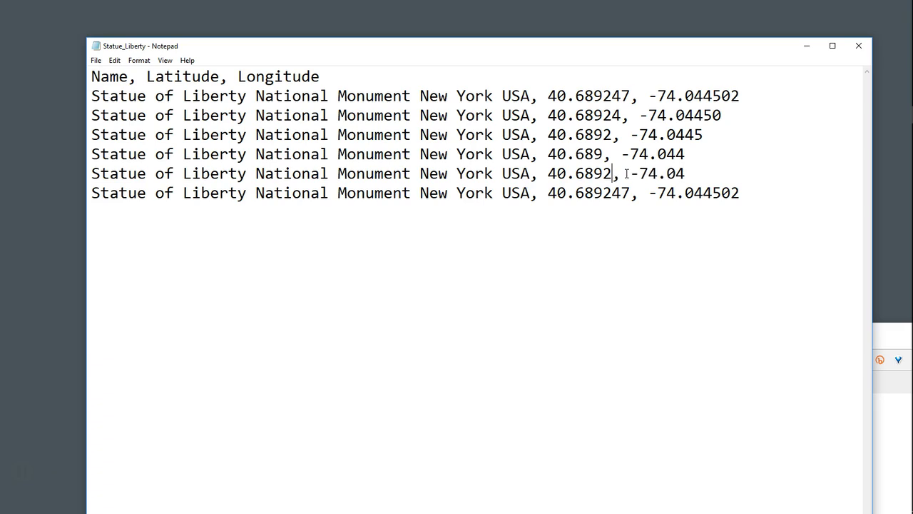
- Shorten the sixth data row's coordinates to one decimal: 40.6, -74.0
{"action": "left_click", "coordinate": [738, 194]}
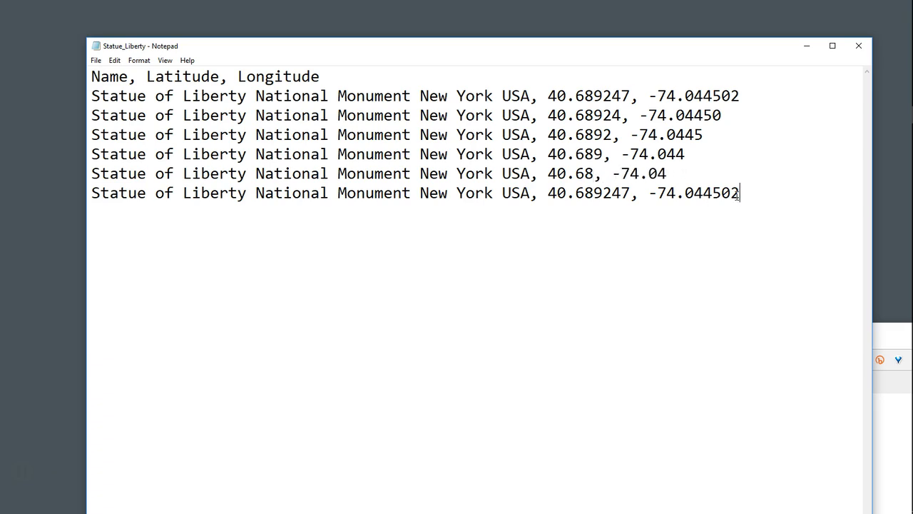
{"action": "key", "text": "BackSpace"}
{"action": "key", "text": "BackSpace"}
{"action": "key", "text": "BackSpace"}
{"action": "key", "text": "BackSpace"}
{"action": "key", "text": "BackSpace"}
{"action": "left_click", "coordinate": [629, 193]}
{"action": "key", "text": "BackSpace"}
{"action": "key", "text": "BackSpace"}
{"action": "key", "text": "BackSpace"}
{"action": "key", "text": "BackSpace"}
{"action": "key", "text": "BackSpace"}
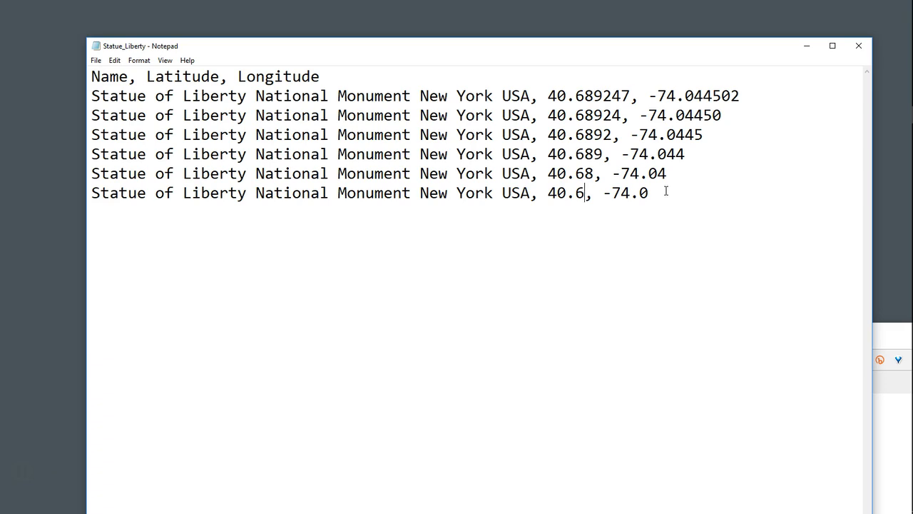
{"action": "left_click_drag", "start_coordinate": [649, 193], "coordinate": [63, 176]}
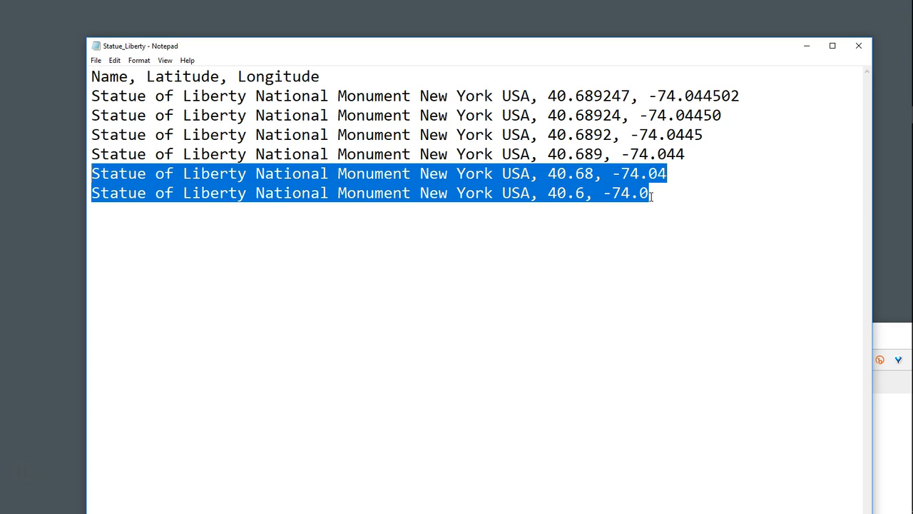
{"action": "left_click", "coordinate": [439, 284]}
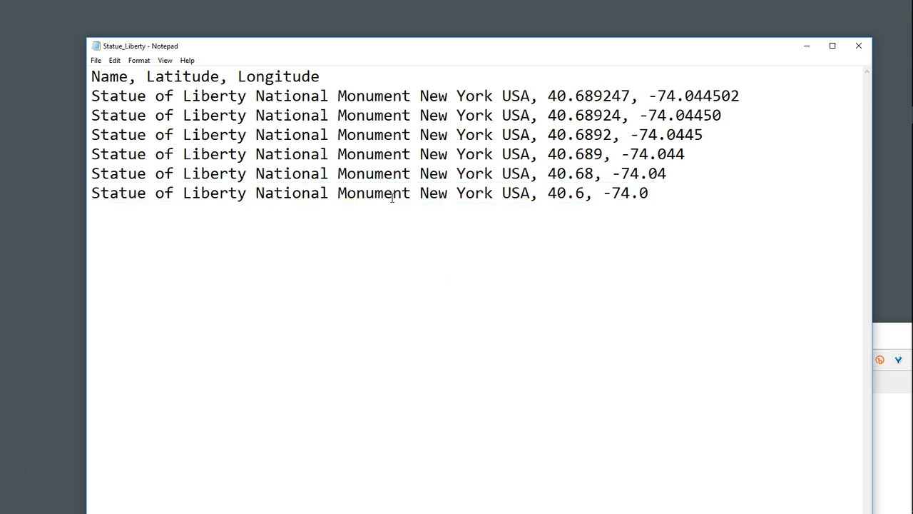
- Save the edited text as a new file named Statue_Liberty2 on the desktop
{"action": "left_click", "coordinate": [96, 60]}
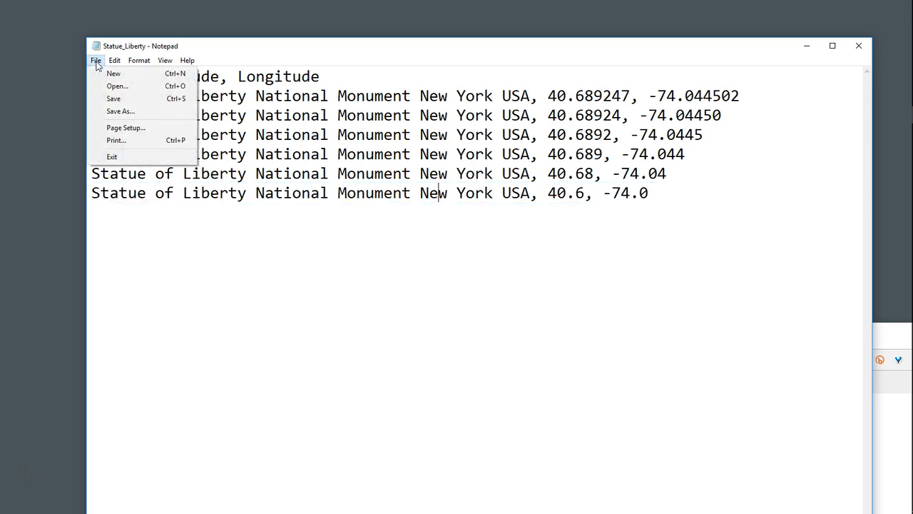
{"action": "left_click", "coordinate": [120, 112]}
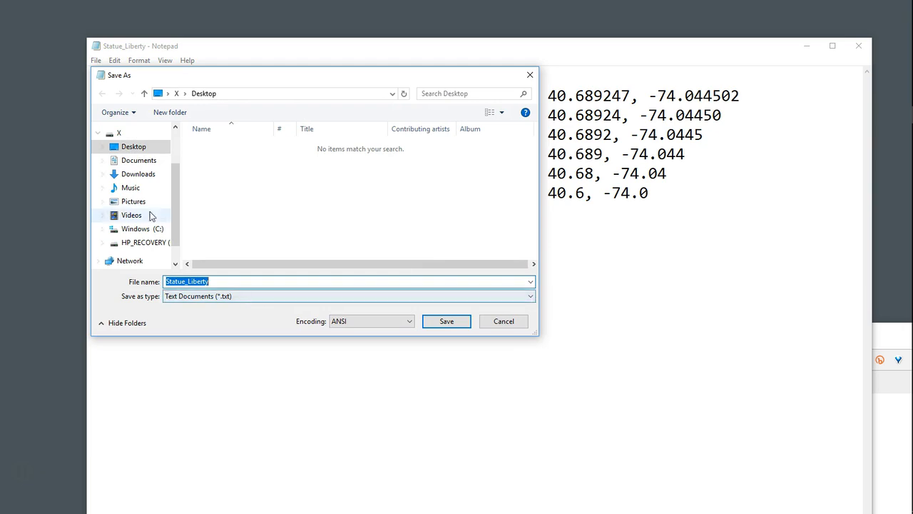
{"action": "left_click", "coordinate": [134, 149]}
{"action": "left_click", "coordinate": [219, 282]}
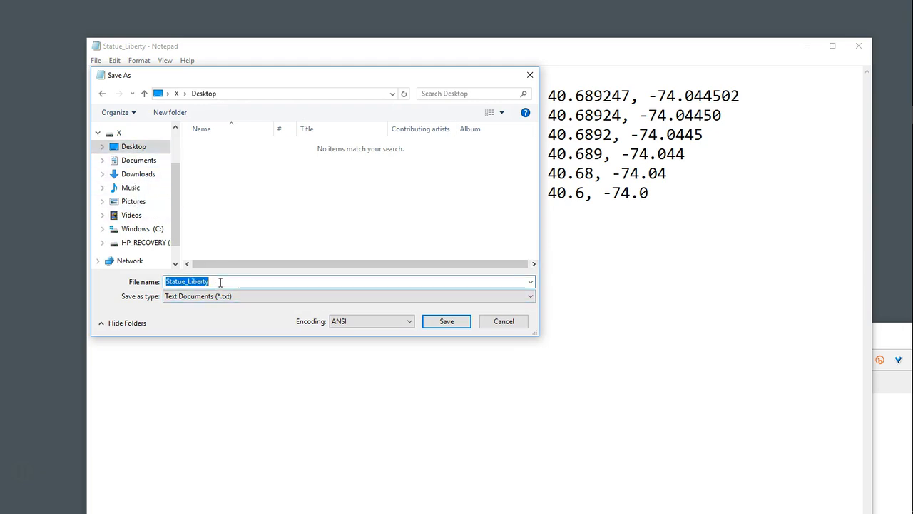
{"action": "left_click", "coordinate": [221, 282]}
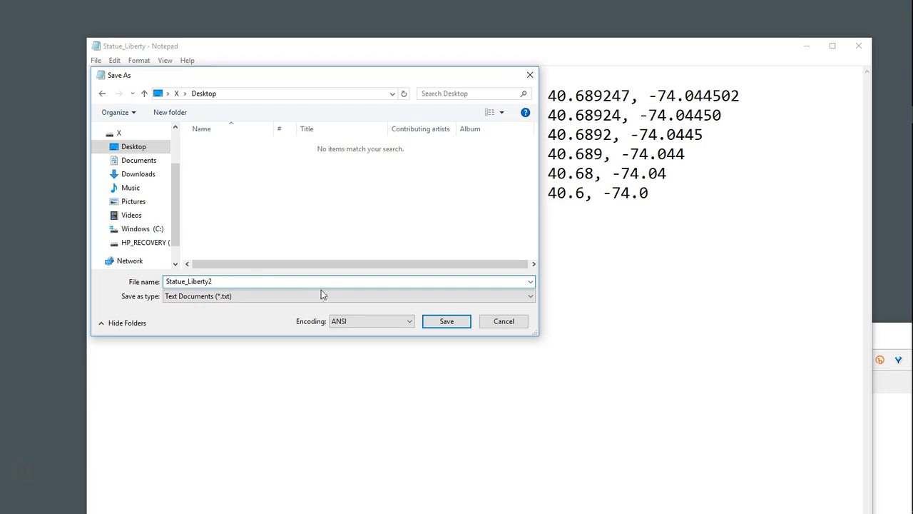
{"action": "left_click", "coordinate": [447, 321]}
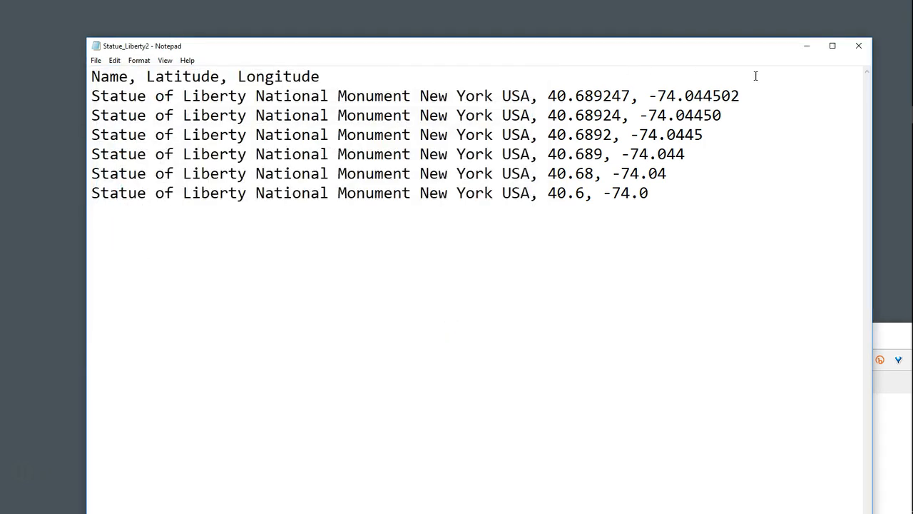
- Close the text file and arrange the two Statue of Liberty files one below the other on the desktop
{"action": "left_click", "coordinate": [859, 45]}
{"action": "left_click_drag", "start_coordinate": [152, 133], "coordinate": [194, 76]}
{"action": "left_click", "coordinate": [24, 26]}
{"action": "left_click_drag", "start_coordinate": [24, 27], "coordinate": [196, 138]}
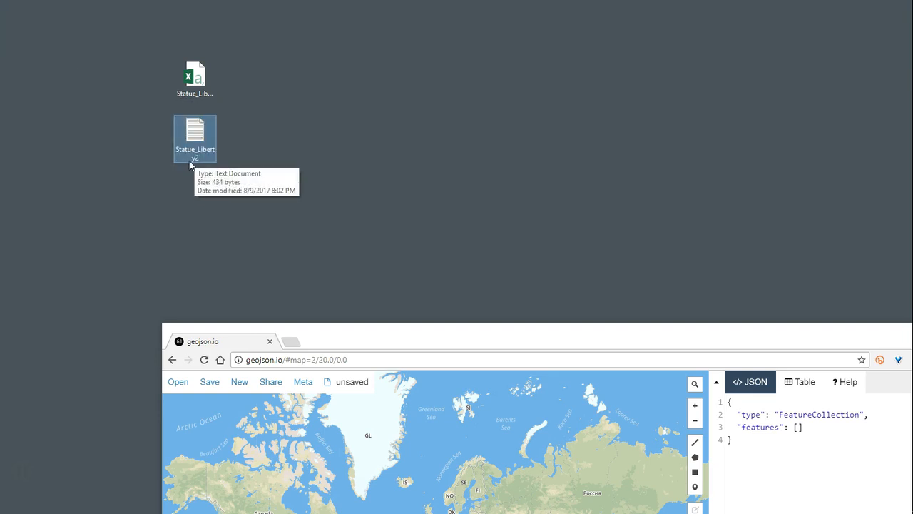
- Rename the Statue_Liberty2 text file on the desktop as Statue_Liberty2.csv
{"action": "left_click", "coordinate": [196, 158]}
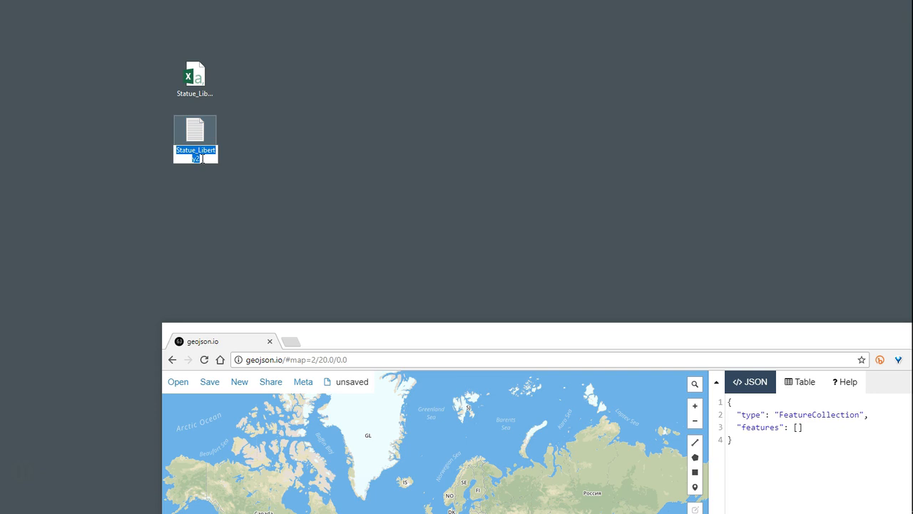
{"action": "left_click", "coordinate": [202, 158]}
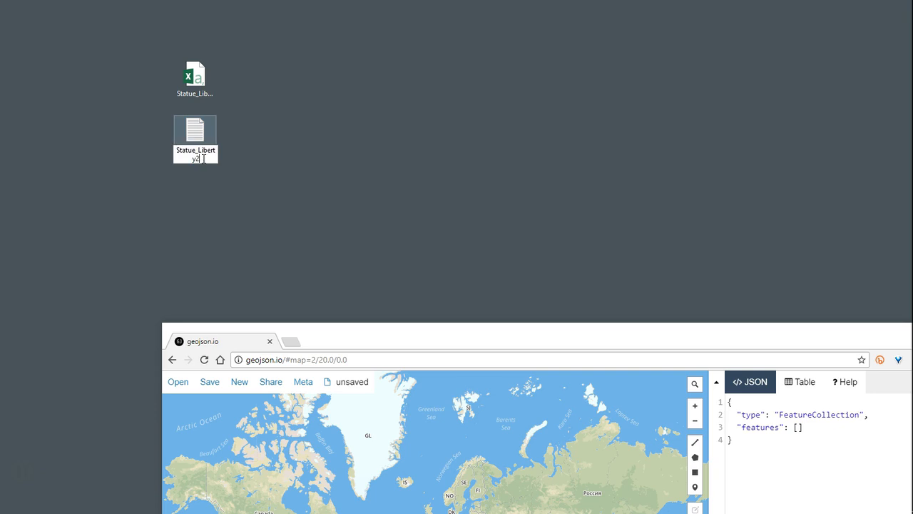
{"action": "type", "text": ".csv"}
{"action": "key", "text": "Return"}
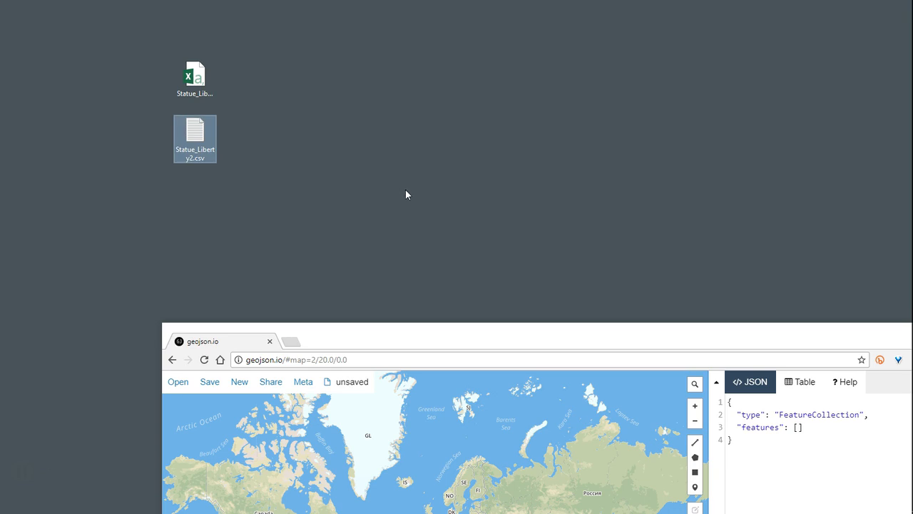
- Switch to geojson.io and import Statue_Liberty2.csv from the desktop onto the map
{"action": "left_click_drag", "start_coordinate": [368, 337], "coordinate": [323, 46]}
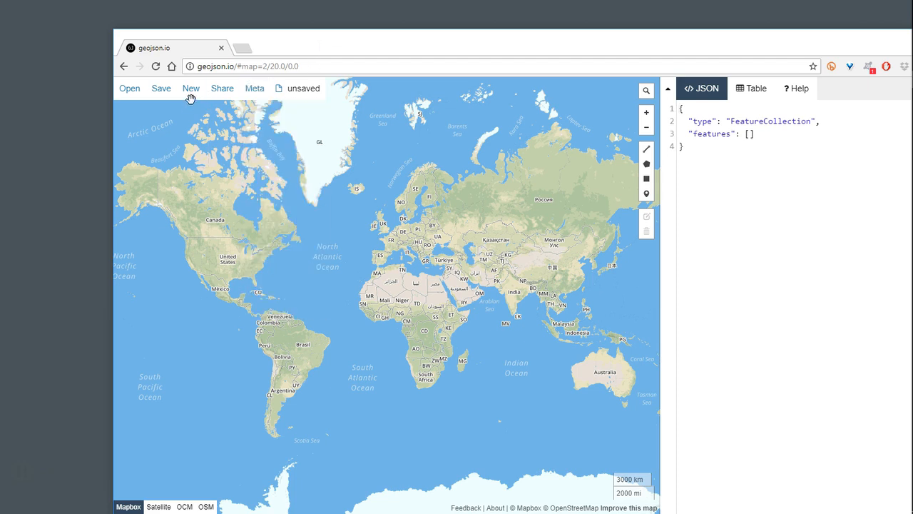
{"action": "mouse_move", "coordinate": [174, 98]}
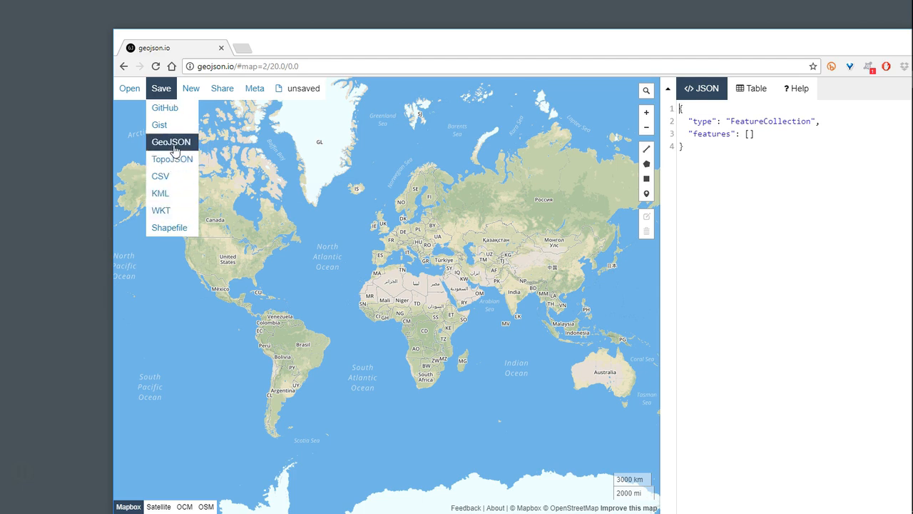
{"action": "mouse_move", "coordinate": [135, 98]}
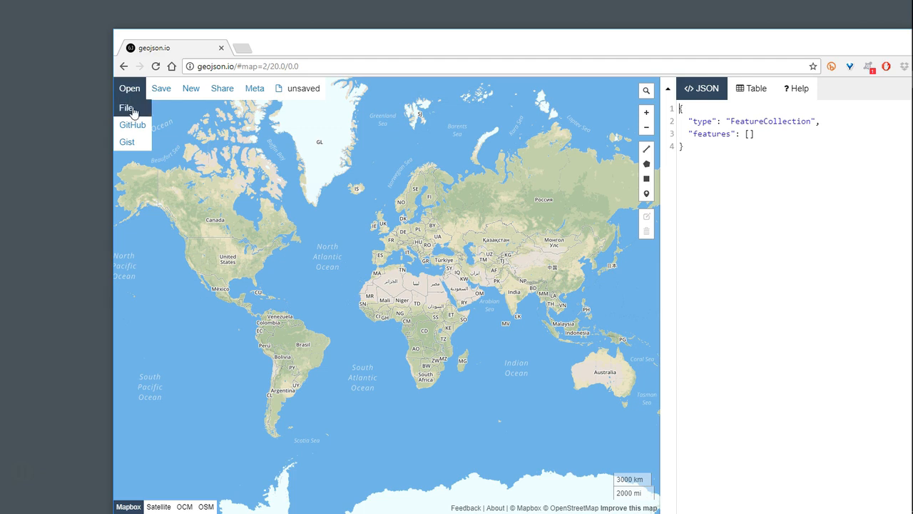
{"action": "left_click", "coordinate": [133, 109]}
{"action": "left_click", "coordinate": [257, 120]}
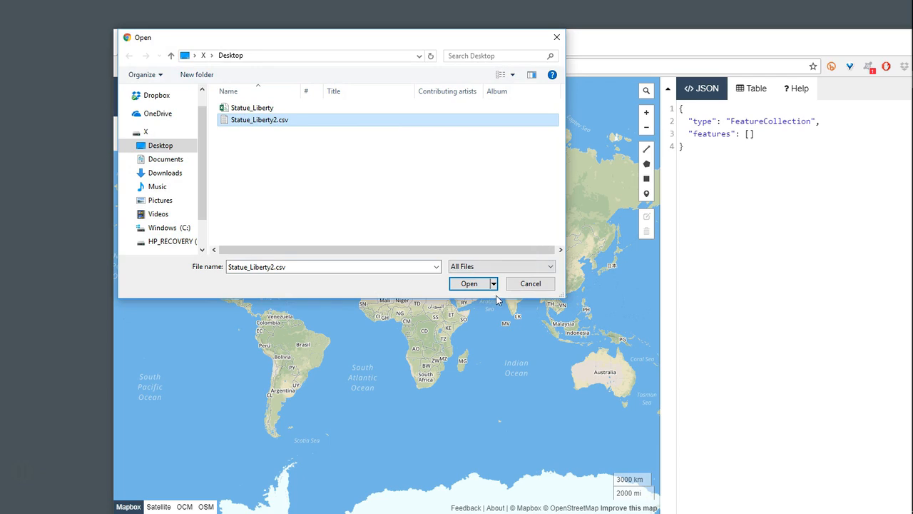
{"action": "left_click", "coordinate": [469, 283]}
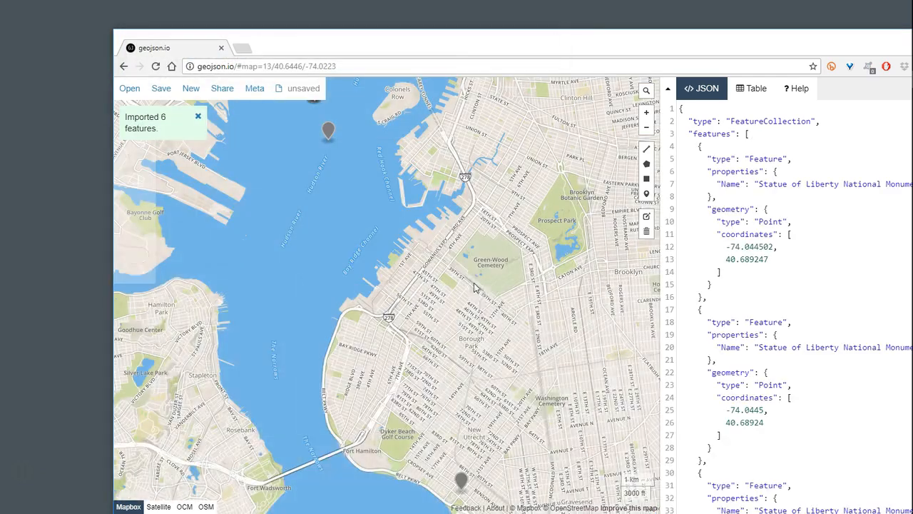
- Examine the imported markers around Liberty Island, down to building level at the Statue of Liberty
{"action": "left_click_drag", "start_coordinate": [459, 43], "coordinate": [416, 22]}
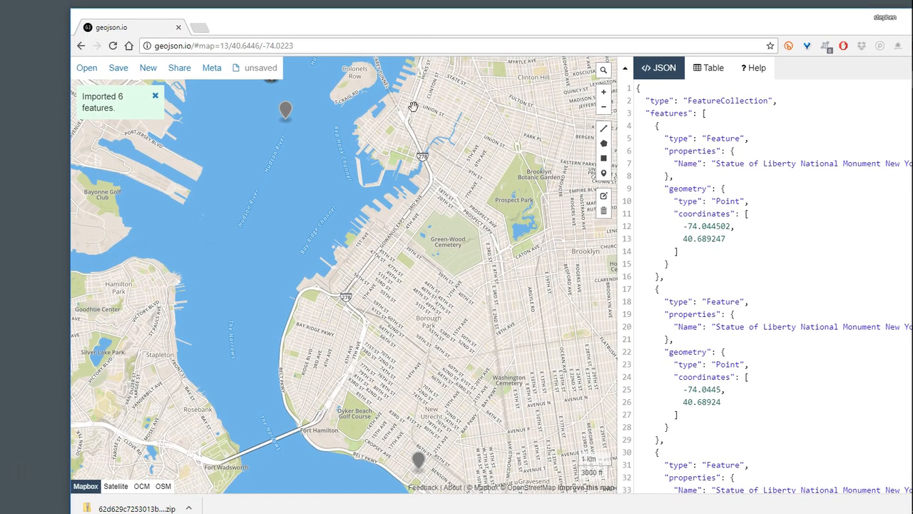
{"action": "scroll", "coordinate": [395, 234], "scroll_direction": "down", "scroll_amount": 2}
{"action": "left_click_drag", "start_coordinate": [359, 221], "coordinate": [386, 334]}
{"action": "scroll", "coordinate": [382, 314], "scroll_direction": "up", "scroll_amount": 2}
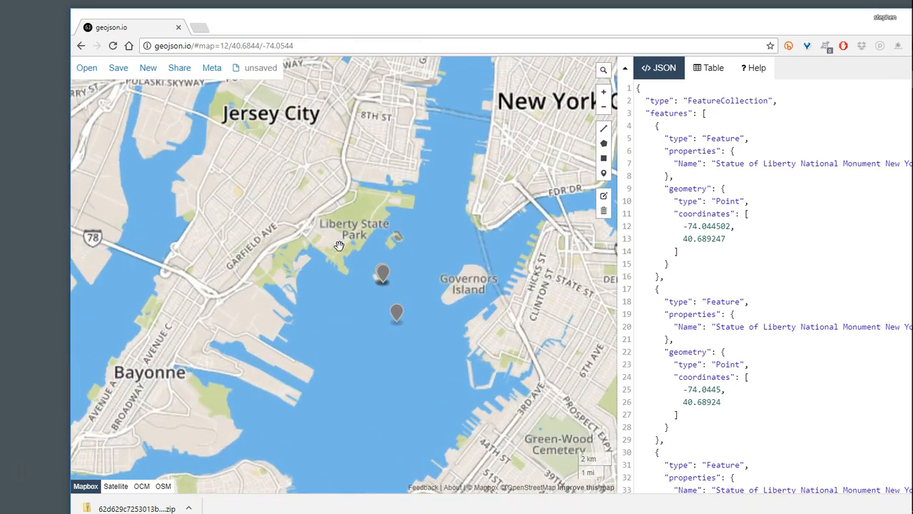
{"action": "scroll", "coordinate": [379, 303], "scroll_direction": "up", "scroll_amount": 5}
{"action": "left_click_drag", "start_coordinate": [438, 176], "coordinate": [425, 314]}
{"action": "scroll", "coordinate": [391, 306], "scroll_direction": "up", "scroll_amount": 3}
{"action": "scroll", "coordinate": [391, 303], "scroll_direction": "up", "scroll_amount": 3}
{"action": "left_click_drag", "start_coordinate": [343, 200], "coordinate": [382, 289]}
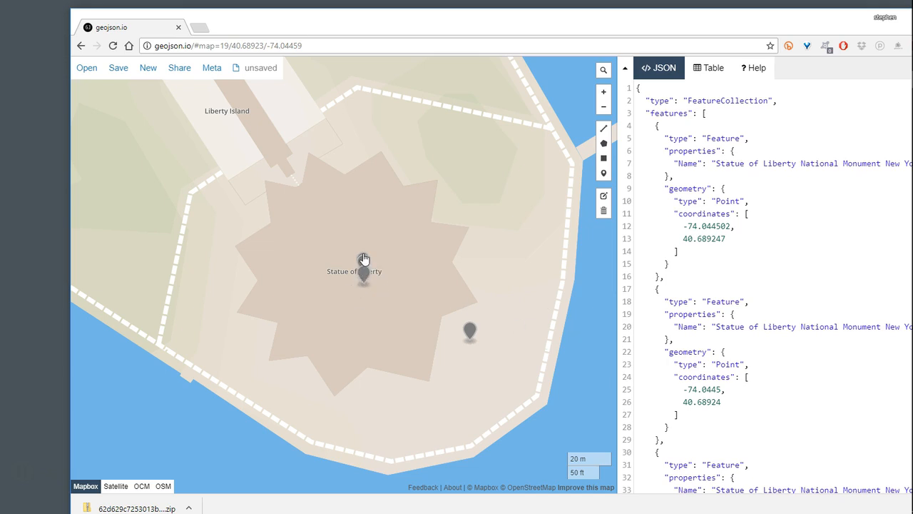
- Inspect the properties of the marker southeast of the statue and the JSON coordinates, then dismiss the properties popup
{"action": "left_click", "coordinate": [470, 332]}
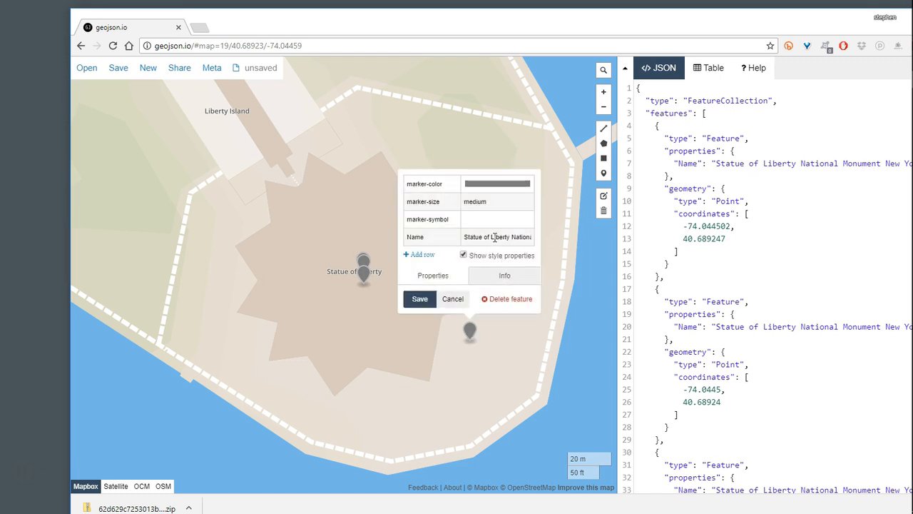
{"action": "scroll", "coordinate": [769, 400], "scroll_direction": "down", "scroll_amount": 3}
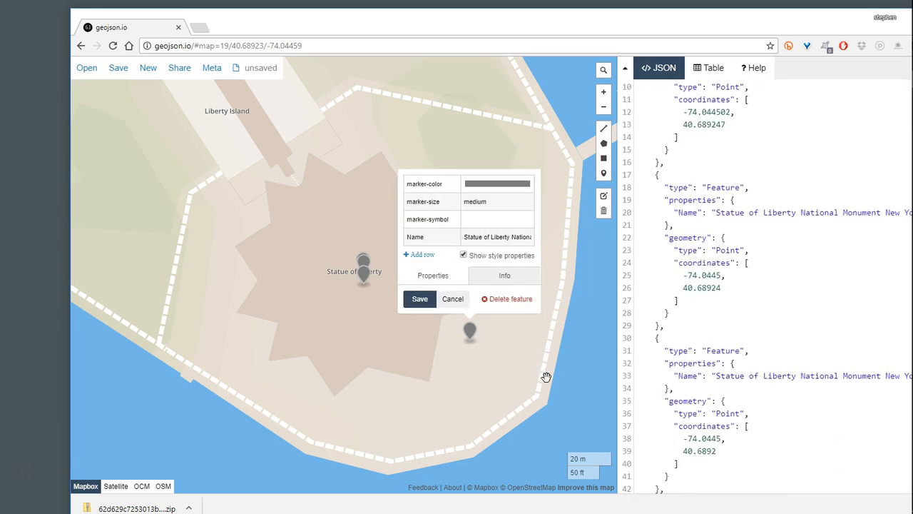
{"action": "left_click_drag", "start_coordinate": [547, 377], "coordinate": [512, 352]}
{"action": "left_click", "coordinate": [427, 270]}
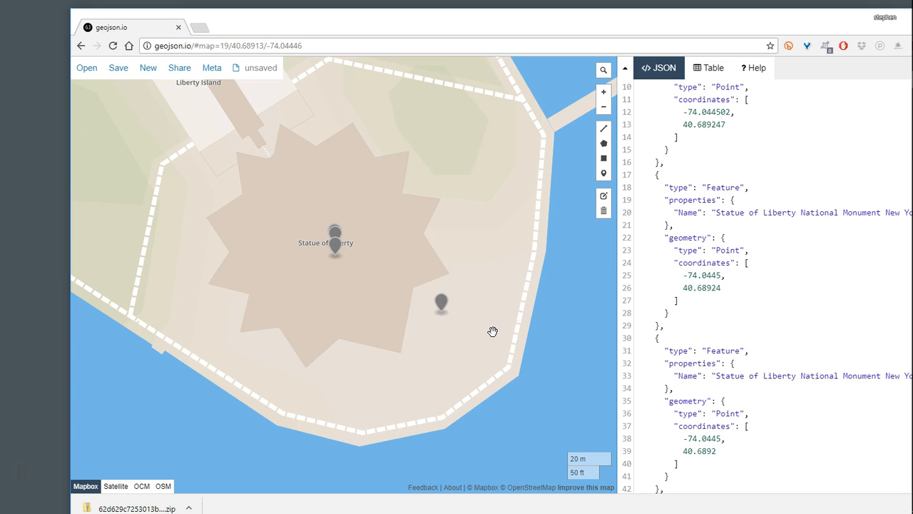
- Compare the Liberty Island markers with the less precise ones in the harbor and in southern Brooklyn
{"action": "left_click", "coordinate": [604, 113]}
{"action": "left_click", "coordinate": [603, 113]}
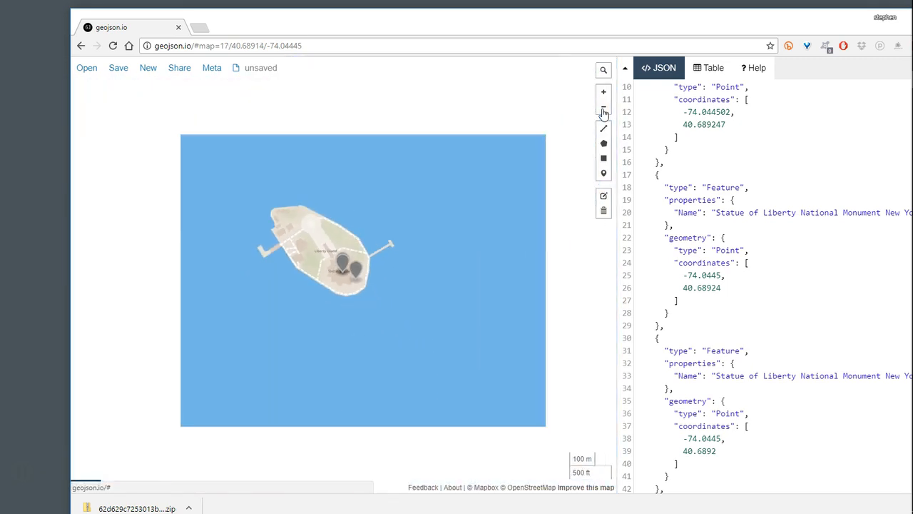
{"action": "left_click", "coordinate": [603, 111]}
{"action": "left_click", "coordinate": [603, 111]}
{"action": "left_click_drag", "start_coordinate": [433, 367], "coordinate": [408, 300]}
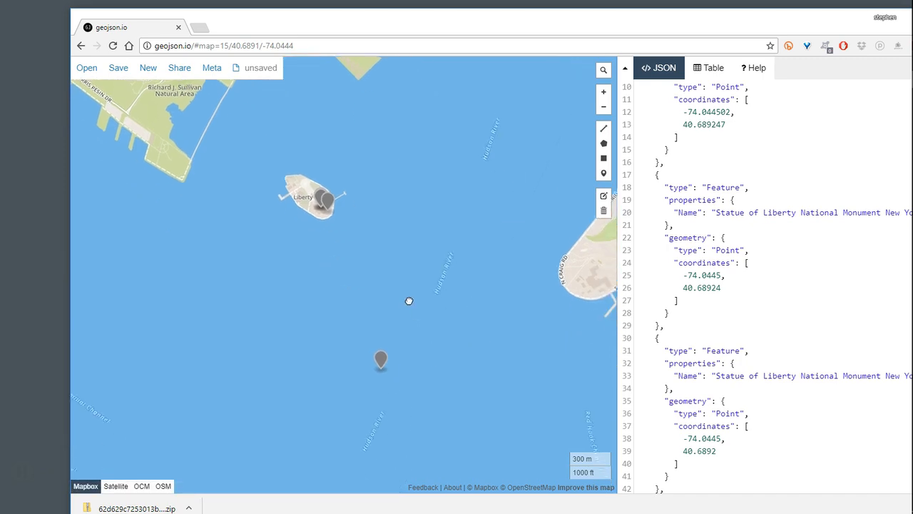
{"action": "left_click", "coordinate": [603, 110]}
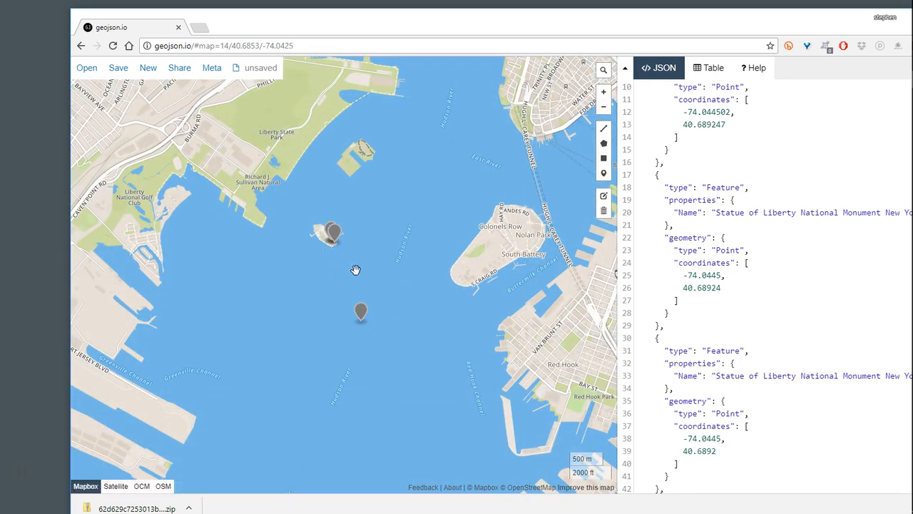
{"action": "left_click", "coordinate": [604, 108]}
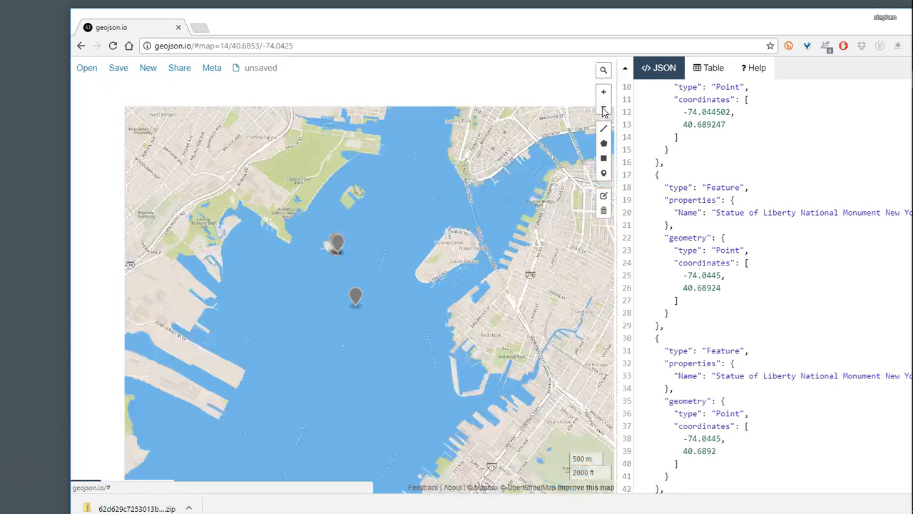
{"action": "left_click", "coordinate": [604, 109]}
{"action": "left_click_drag", "start_coordinate": [425, 370], "coordinate": [417, 308]}
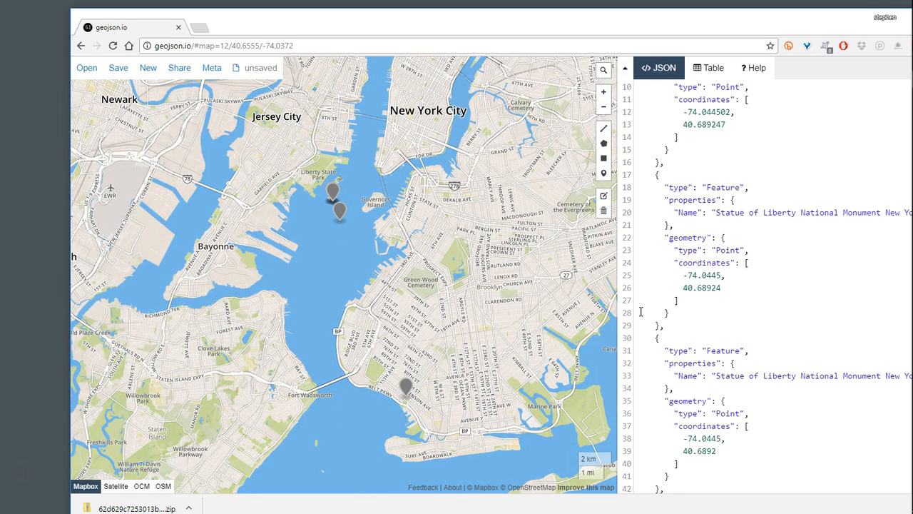
- Check the JSON coordinates of the last features against their markers on the wider New York City map
{"action": "scroll", "coordinate": [749, 413], "scroll_direction": "down", "scroll_amount": 3}
{"action": "scroll", "coordinate": [752, 410], "scroll_direction": "down", "scroll_amount": 6}
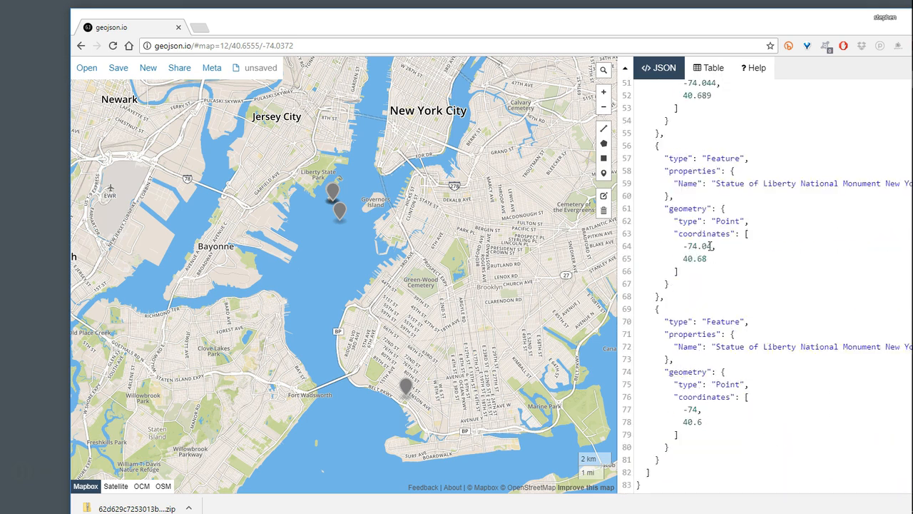
{"action": "left_click", "coordinate": [603, 108]}
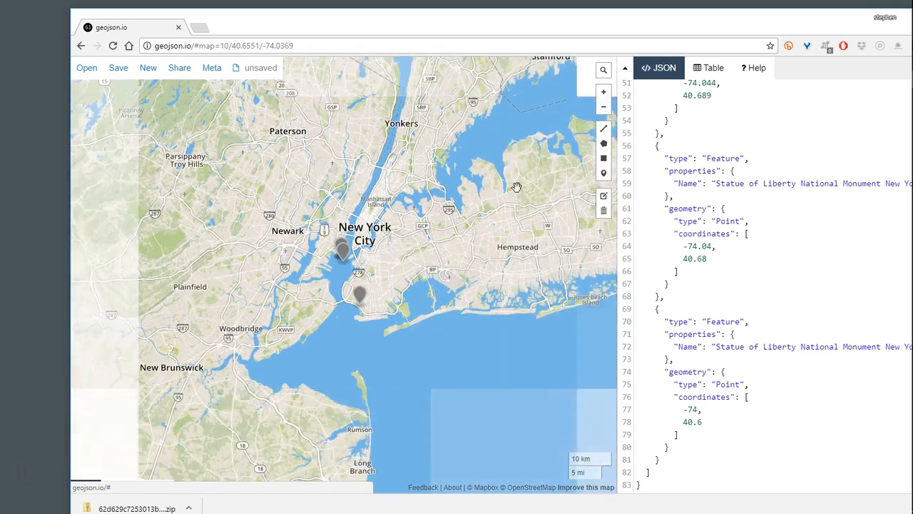
{"action": "left_click_drag", "start_coordinate": [423, 250], "coordinate": [440, 218]}
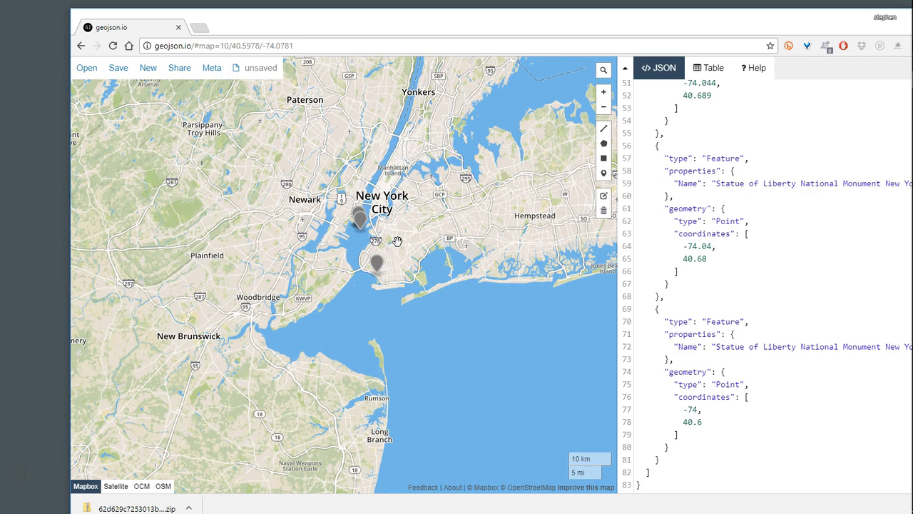
{"action": "scroll", "coordinate": [400, 254], "scroll_direction": "down", "scroll_amount": 1}
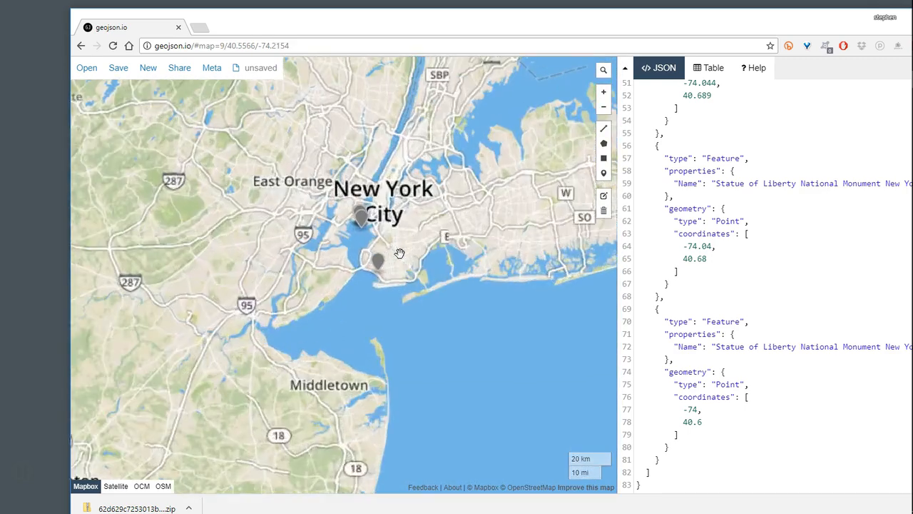
{"action": "scroll", "coordinate": [400, 254], "scroll_direction": "up", "scroll_amount": 3}
{"action": "left_click_drag", "start_coordinate": [341, 250], "coordinate": [386, 296]}
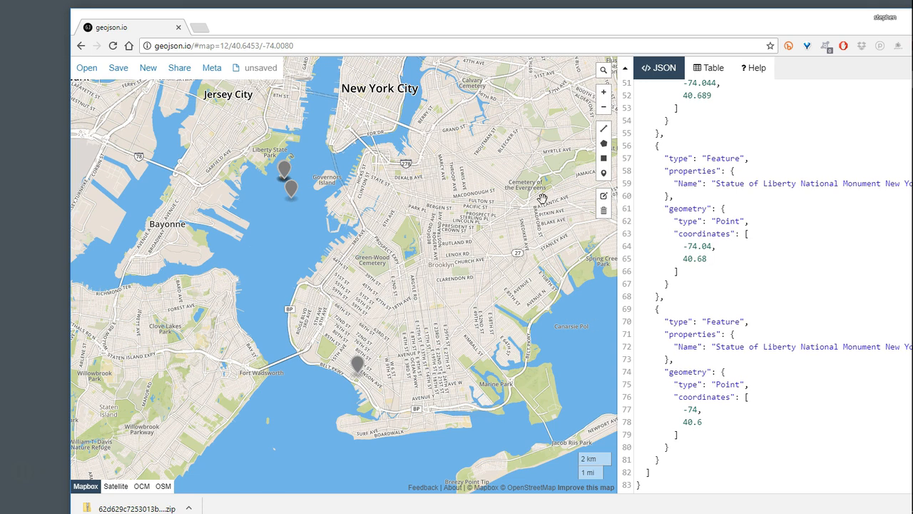
- Show the available formats for saving the mapped points
{"action": "mouse_move", "coordinate": [119, 70]}
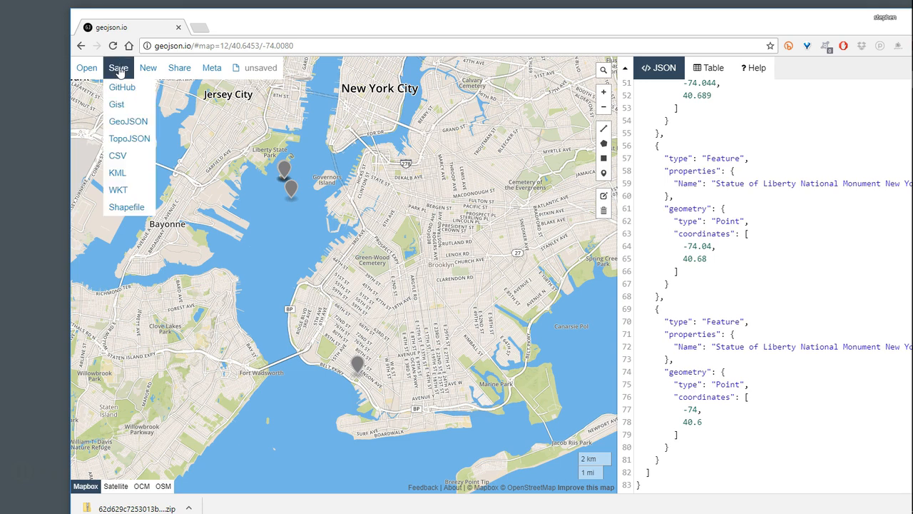